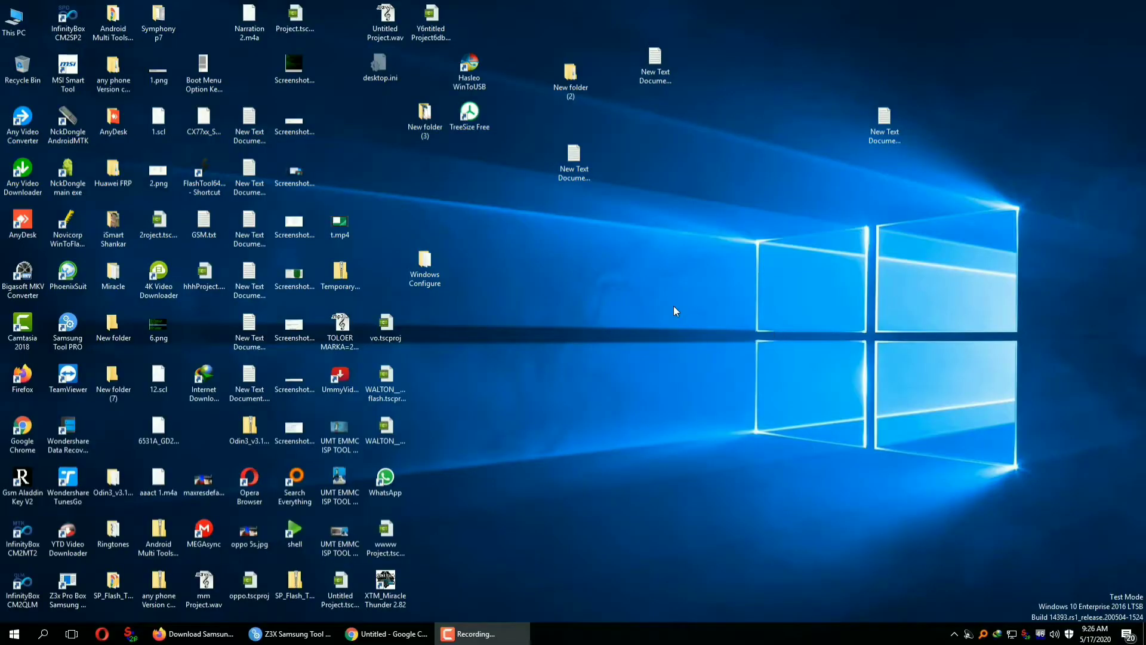
right_click(673, 305)
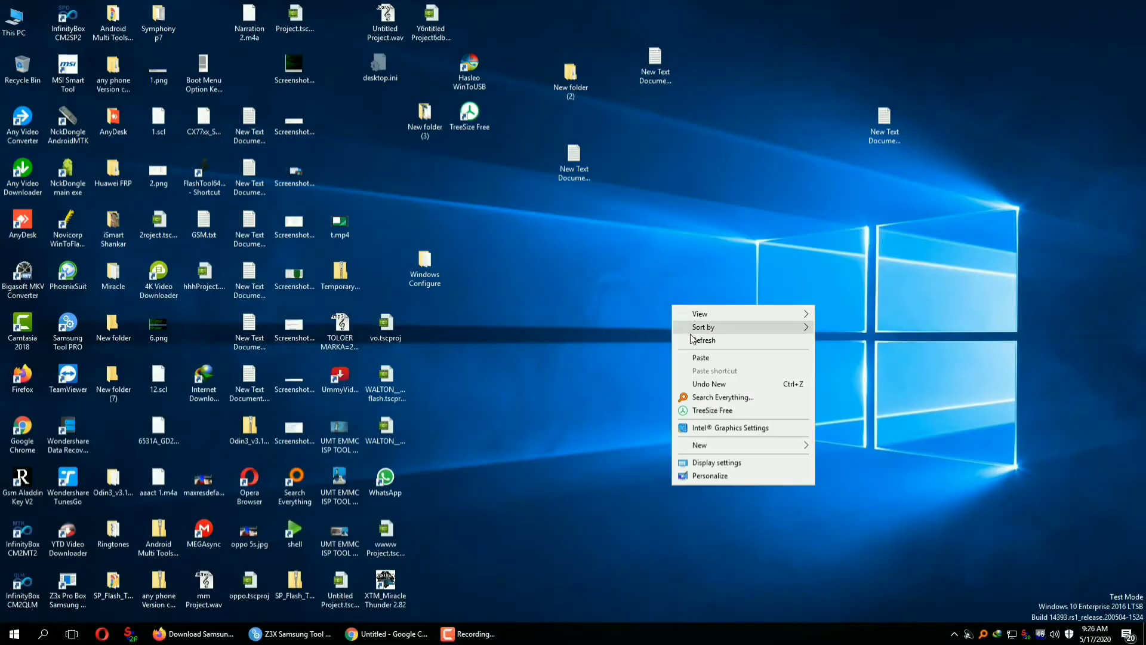
click(674, 333)
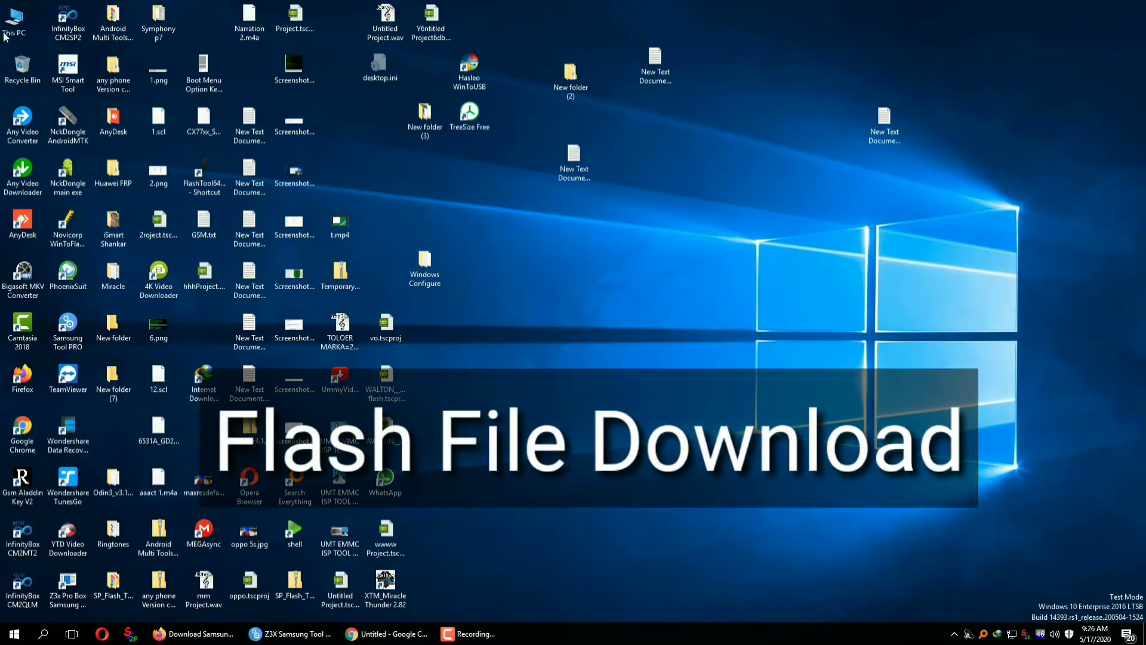
Extract A205FXXS6ATA1_OJM6ATA1.zip in the Compressed folder of Downloads and open the extracted firmware folder
double_click(14, 24)
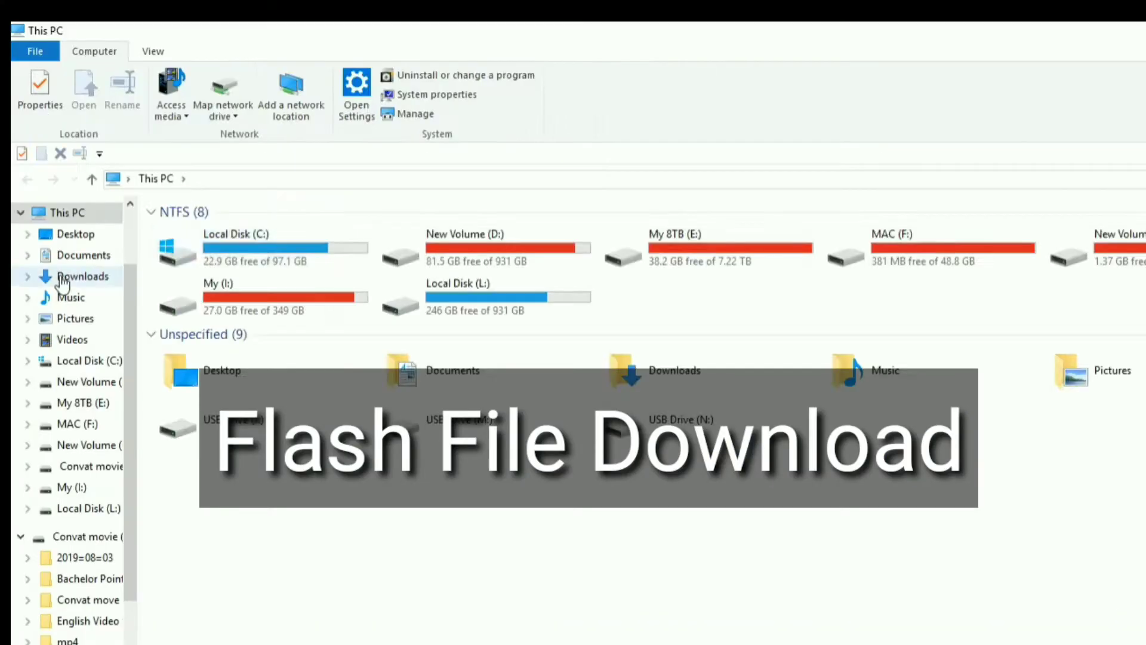
click(62, 278)
double_click(204, 234)
right_click(303, 234)
mouse_move(352, 349)
click(602, 429)
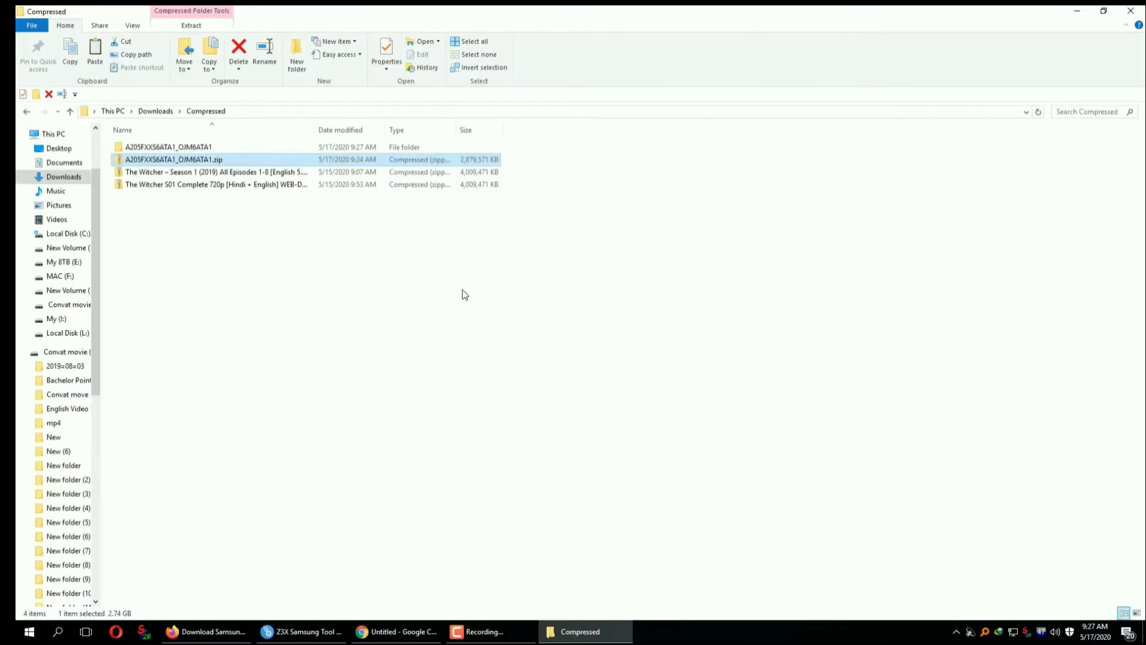
double_click(204, 149)
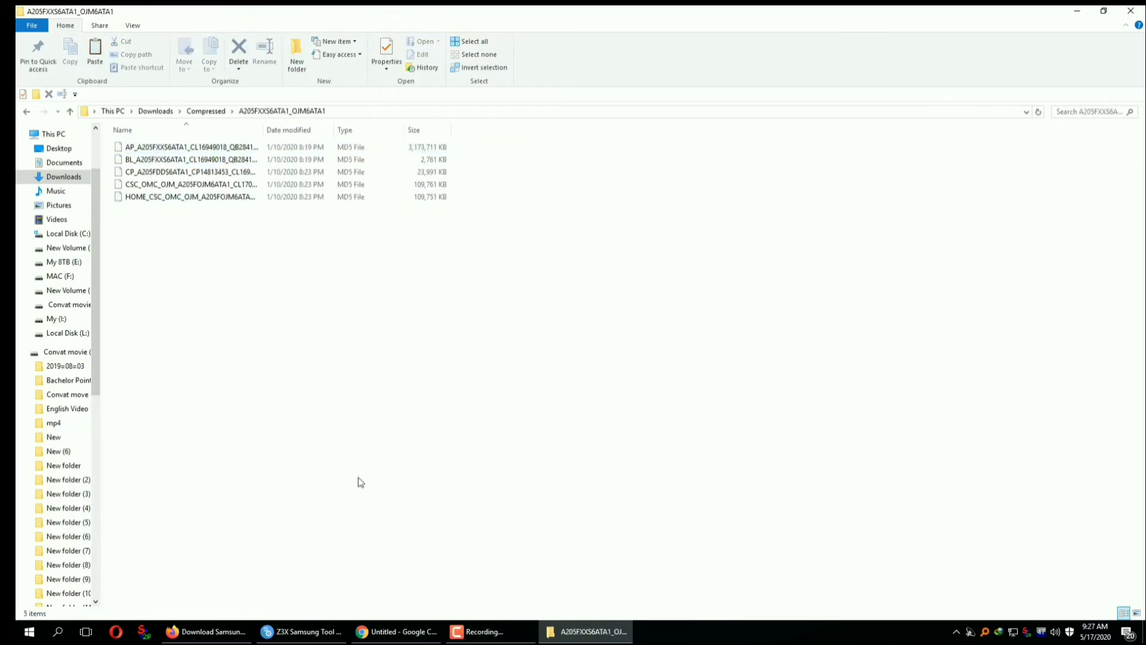
Switch to Z3X Samsung Tool PRO and restore its window beside the list of extracted firmware files
click(321, 634)
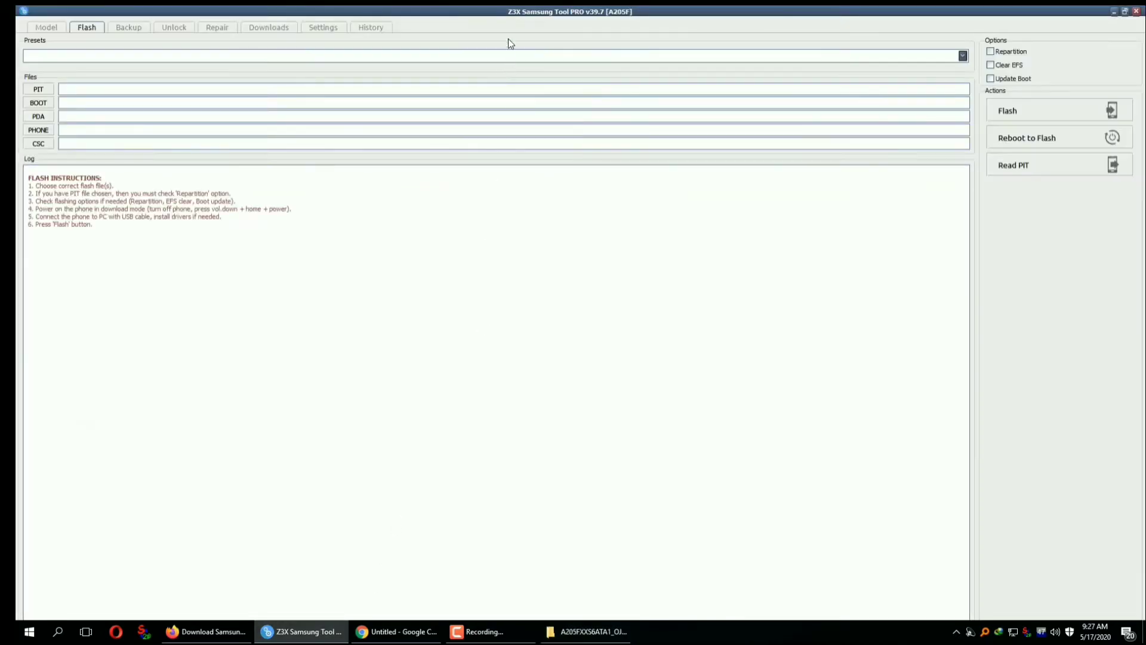
double_click(525, 12)
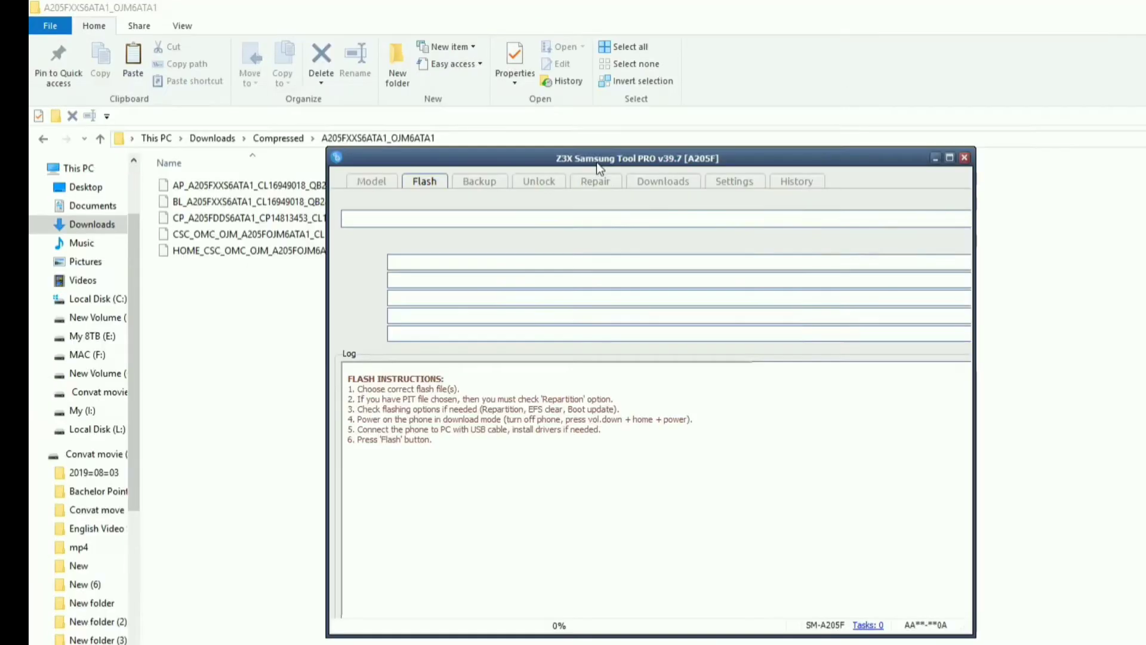
drag(447, 127, 580, 149)
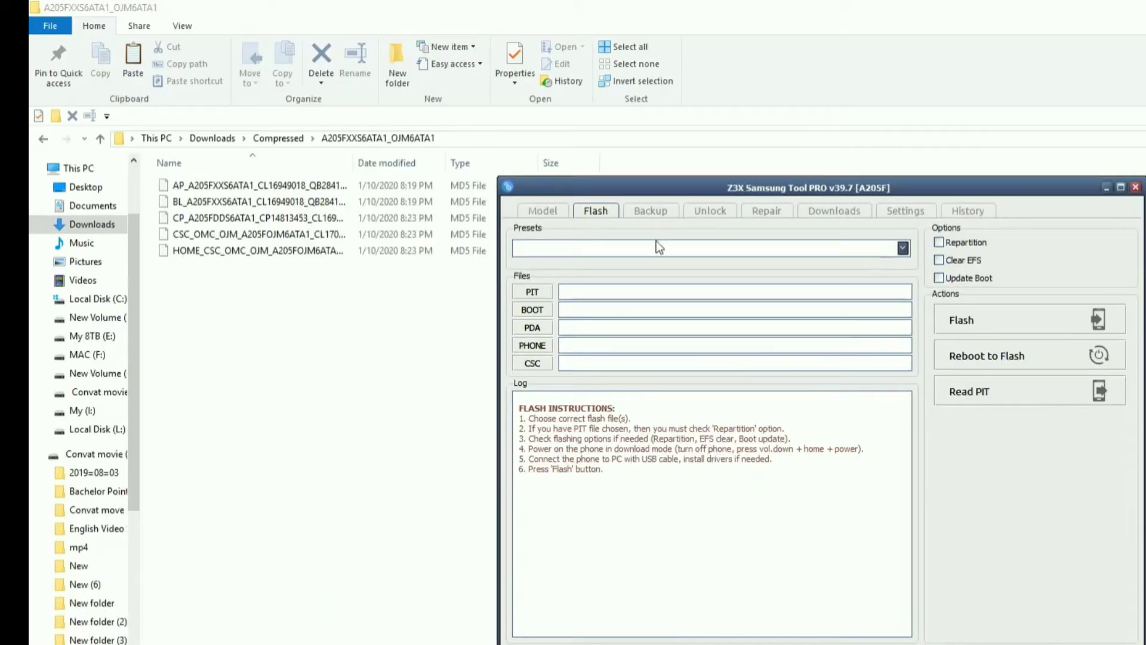
click(543, 292)
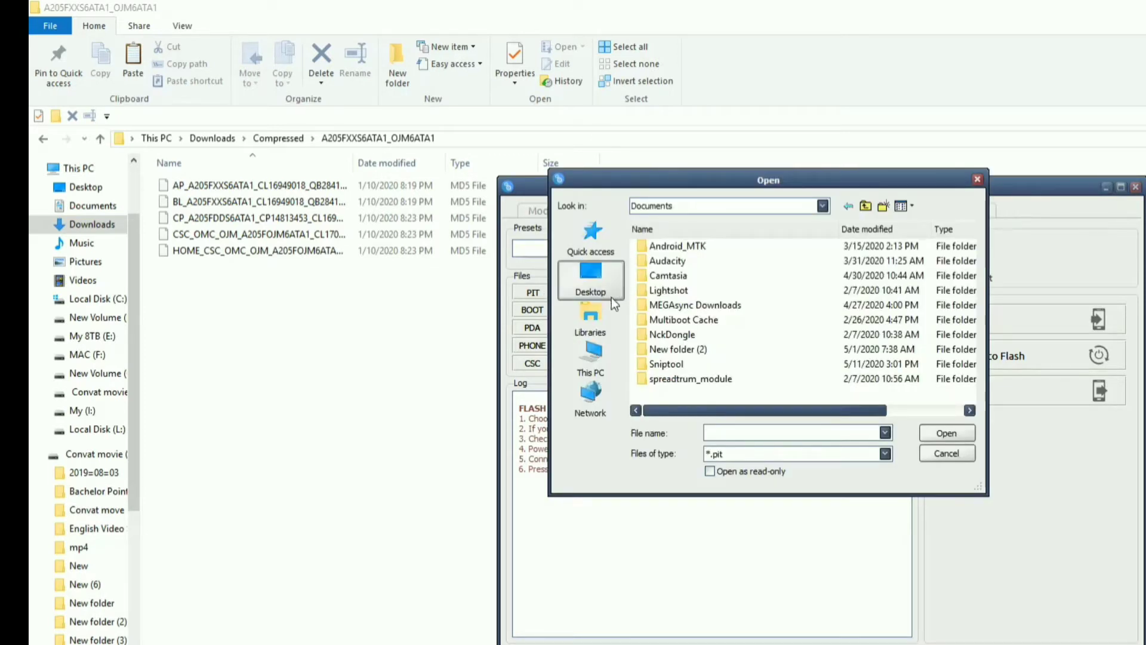
click(611, 297)
double_click(682, 251)
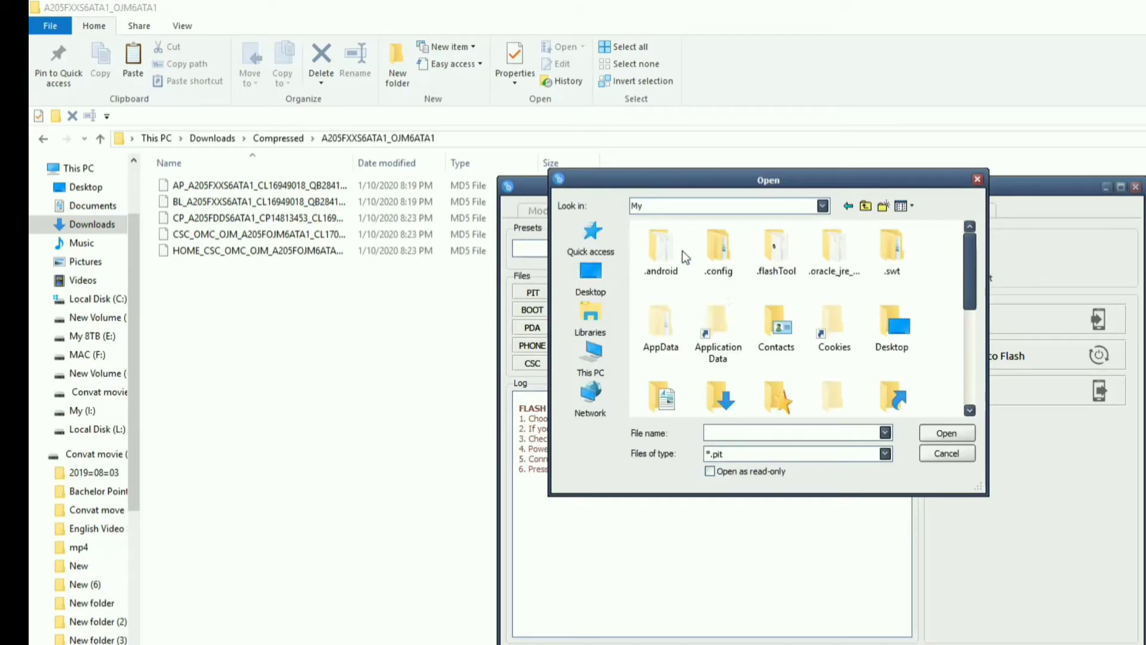
double_click(721, 396)
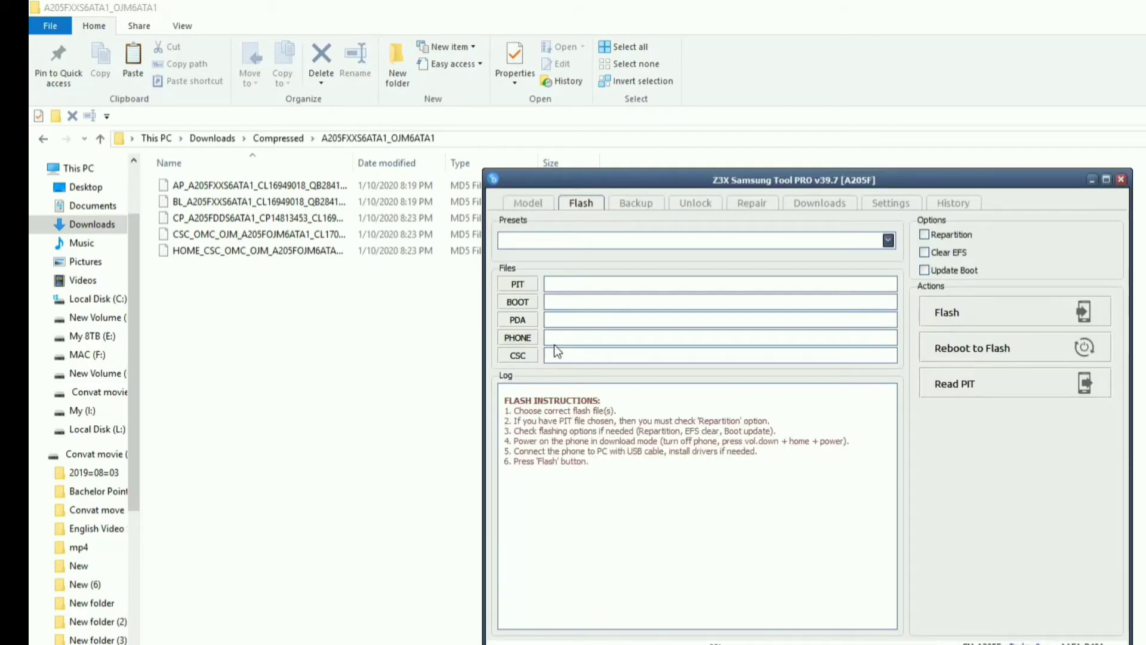
Load the BL_A205FXXS6ATA1 file from Downloads\Compressed\A205FXXS6ATA1_OJM6ATA1 as the BOOT file
click(518, 305)
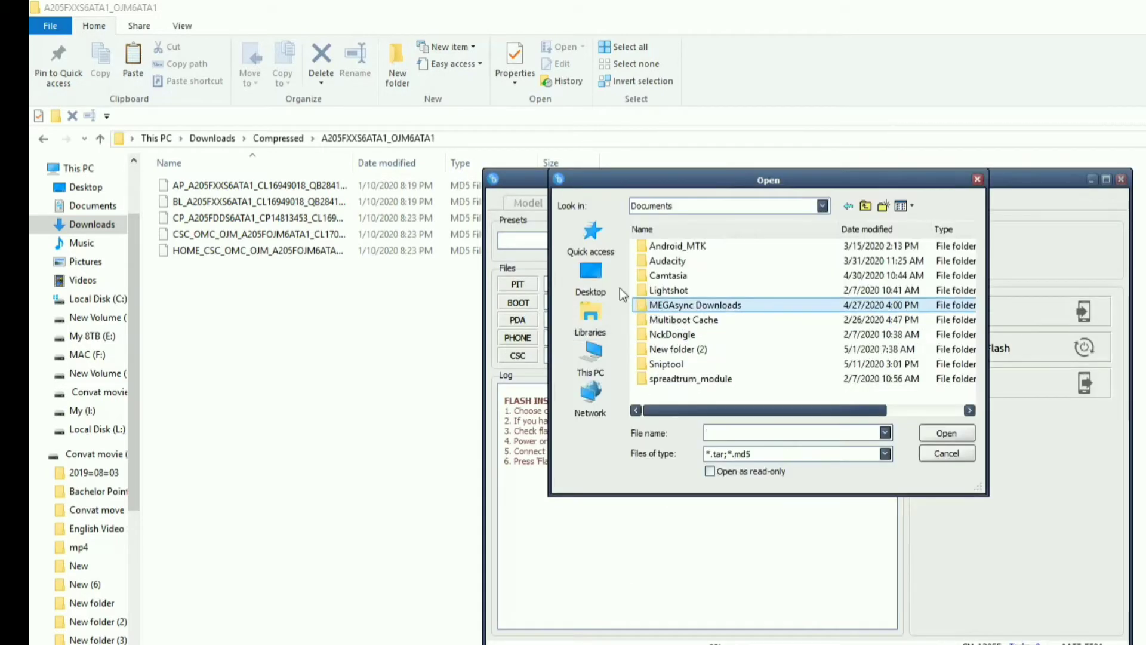
click(620, 287)
double_click(696, 260)
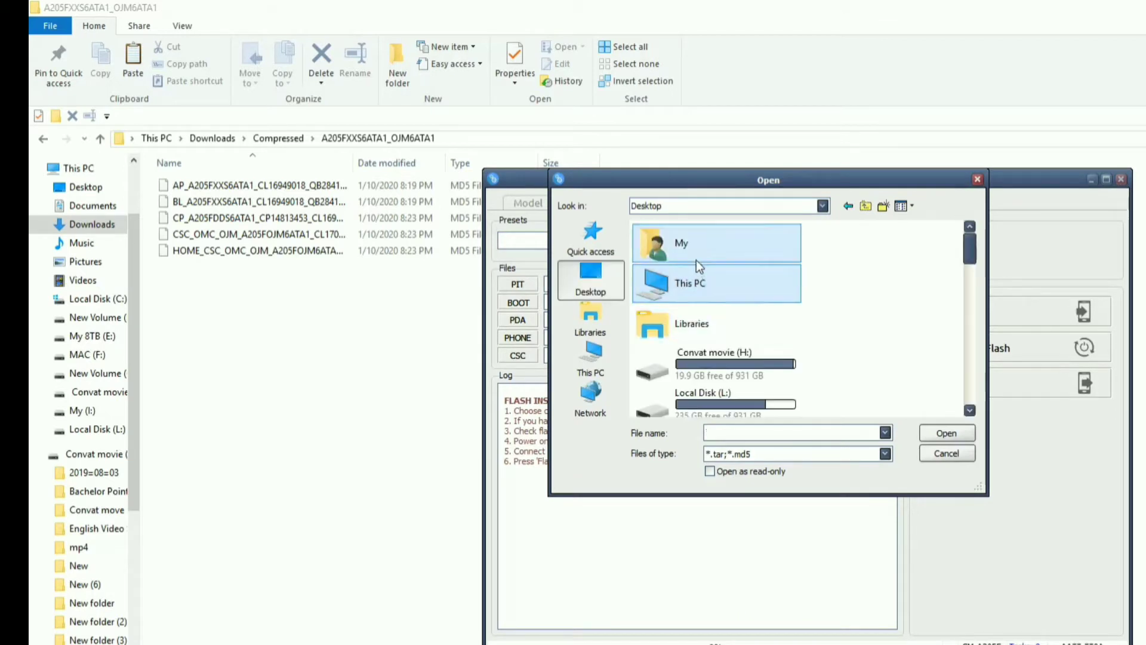
scroll(716, 299, down, 2)
double_click(726, 310)
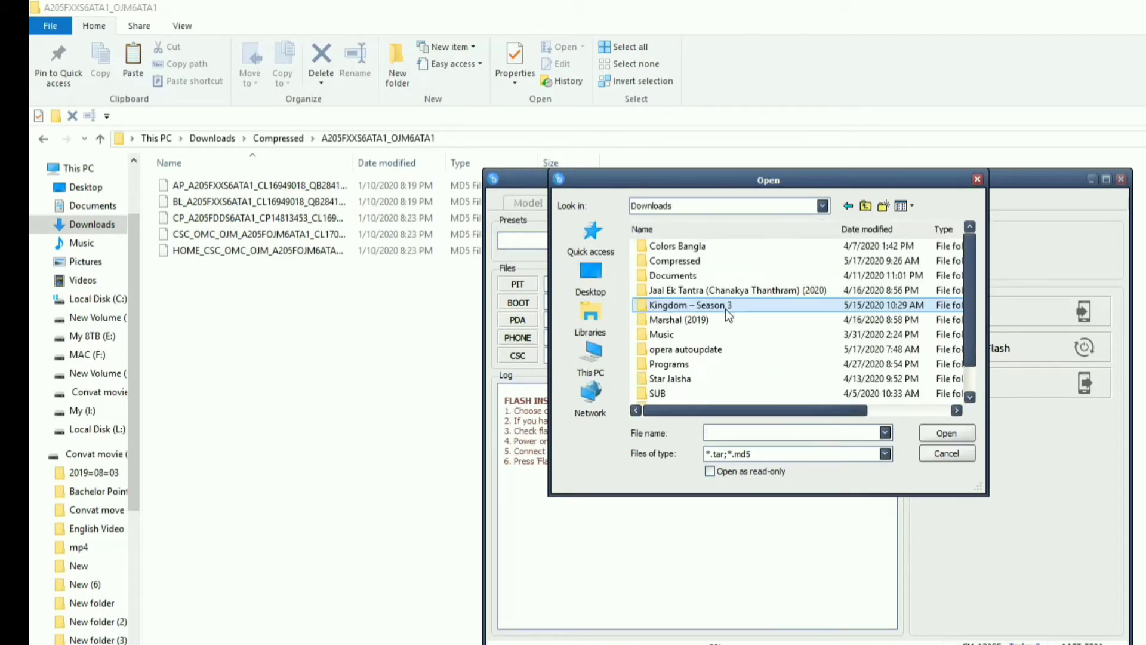
double_click(680, 267)
double_click(666, 248)
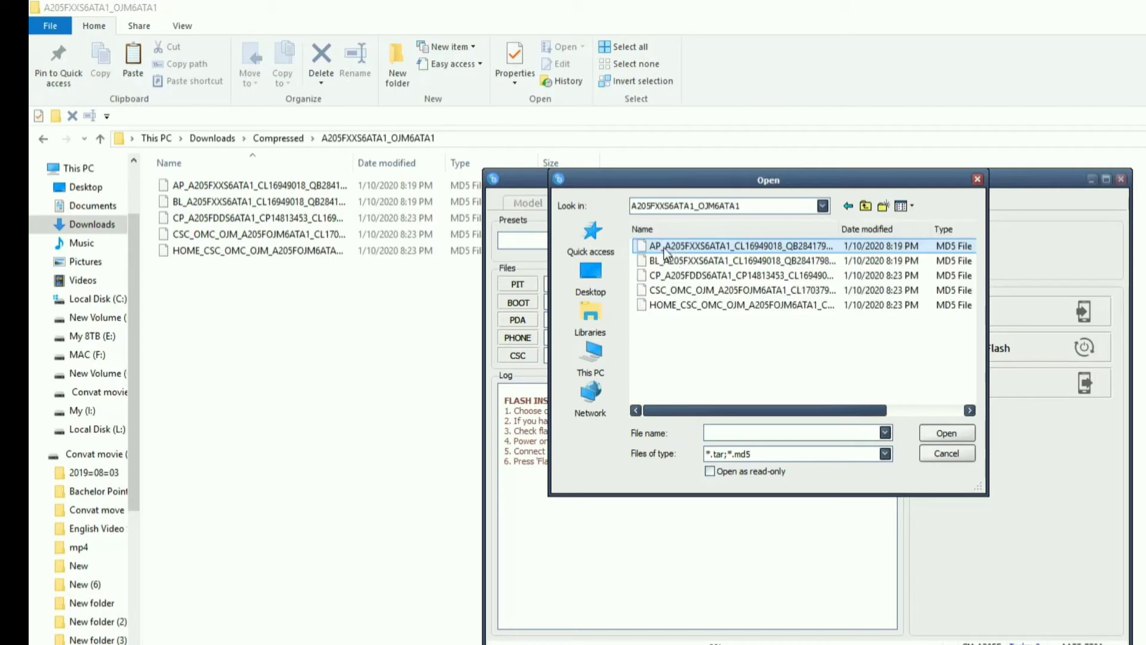
double_click(678, 260)
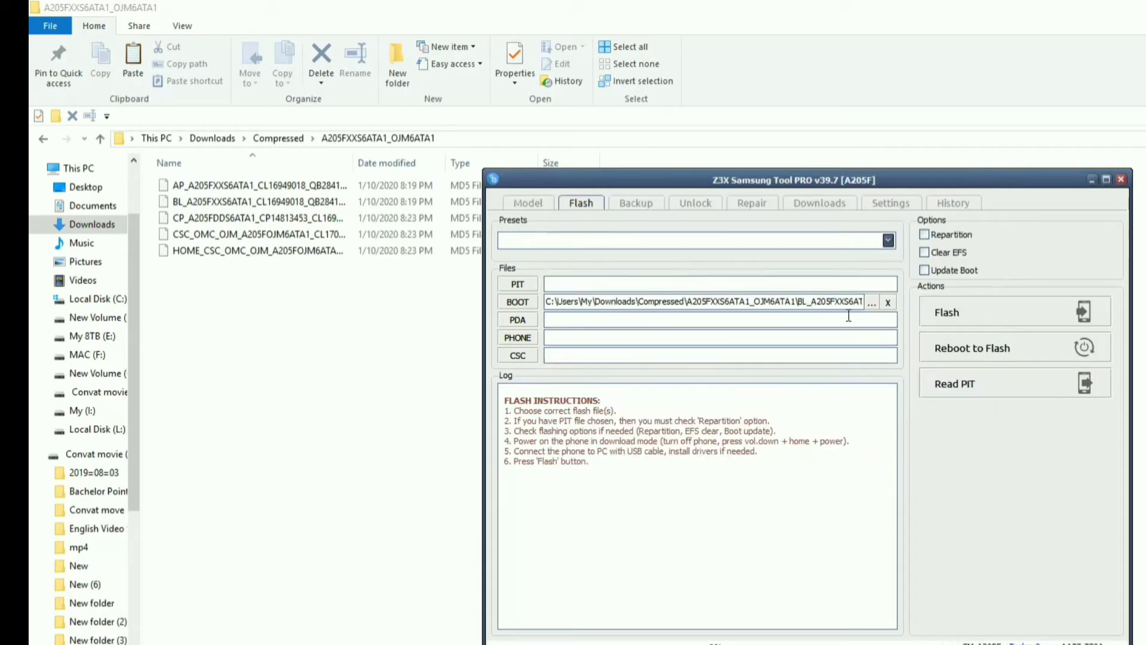
Load the AP_A205FXXS6ATA1 file as the PDA file and start choosing the PHONE file
click(541, 321)
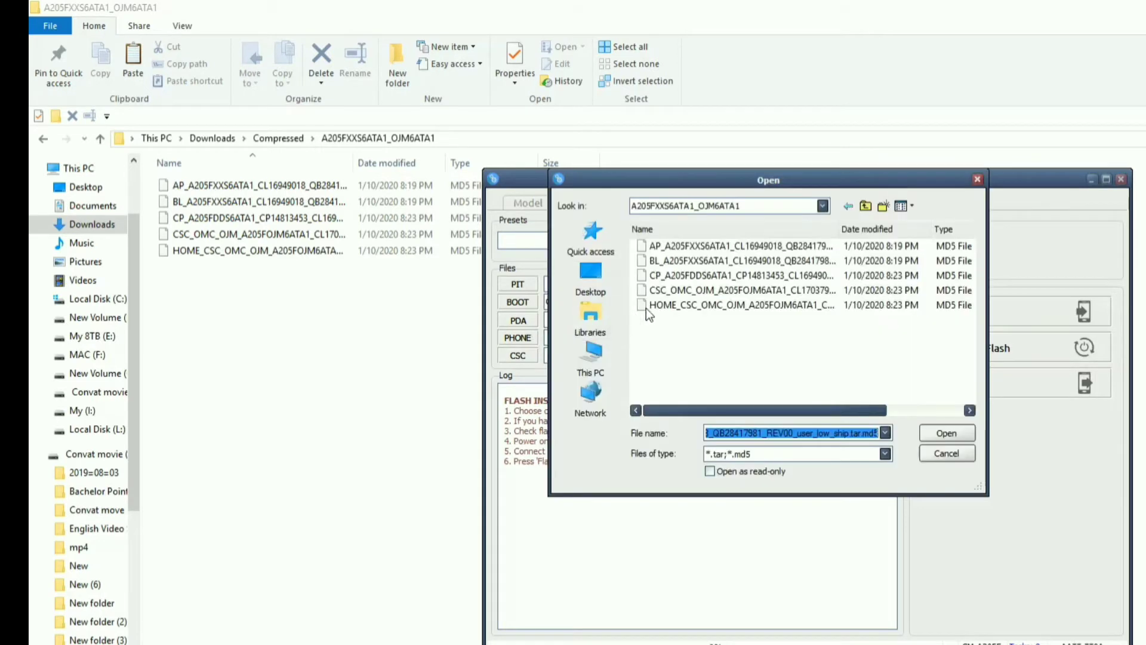
click(684, 248)
double_click(684, 249)
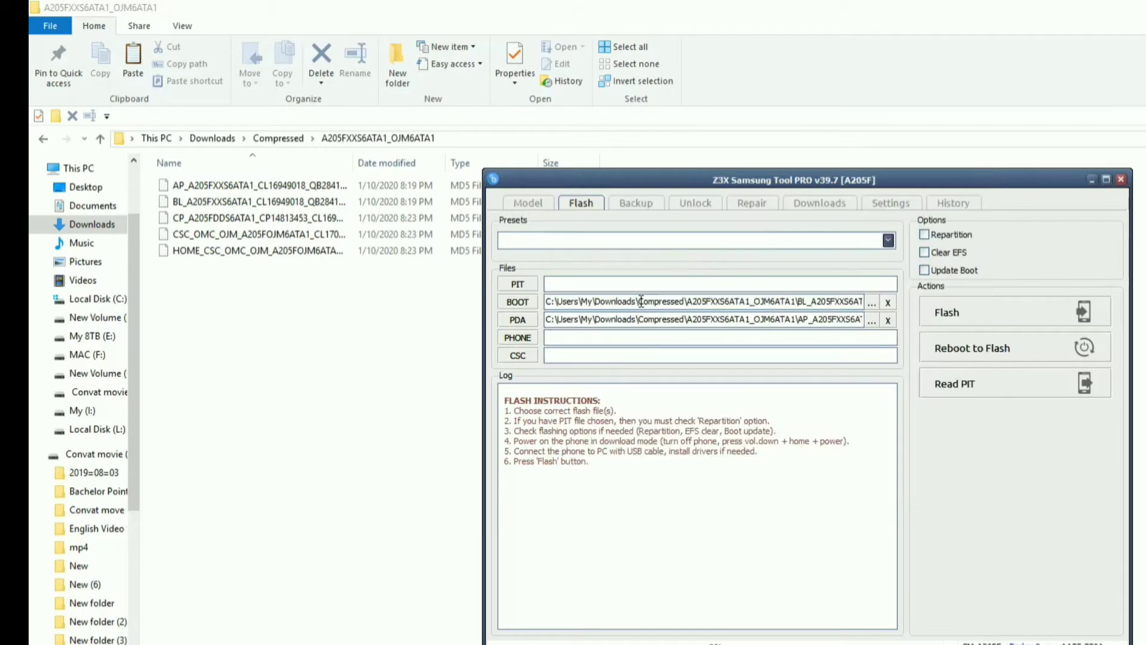
click(532, 339)
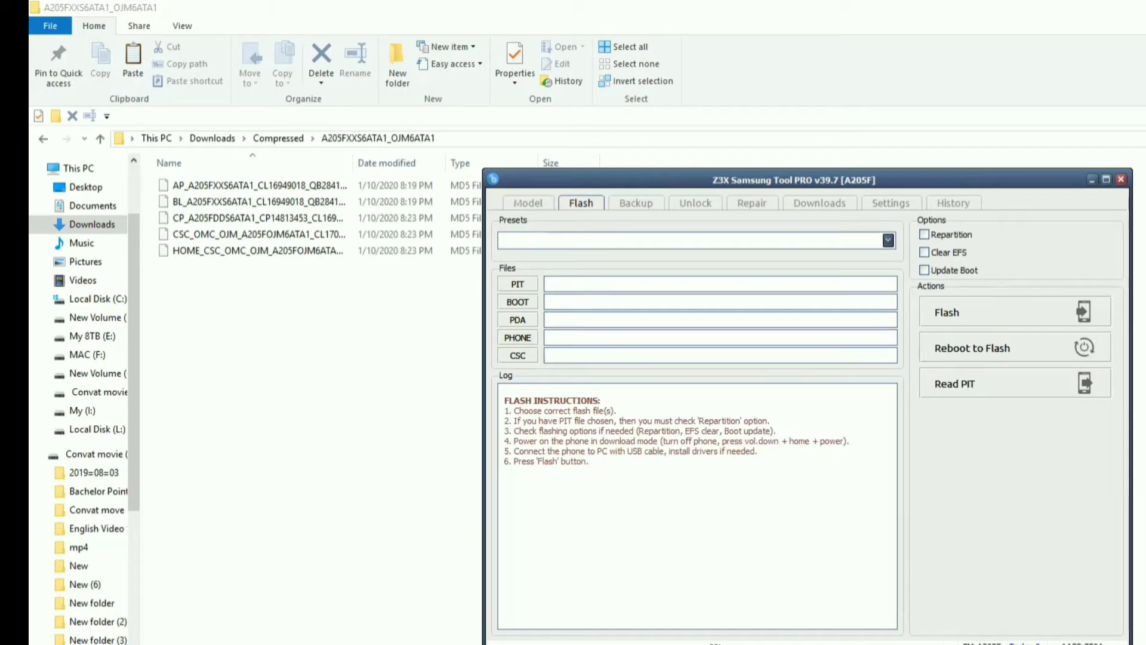
Load the BL_A205FXXS6ATA1 file as BOOT and the AP_A205FXXS6ATA1 file as PDA
click(517, 306)
click(668, 258)
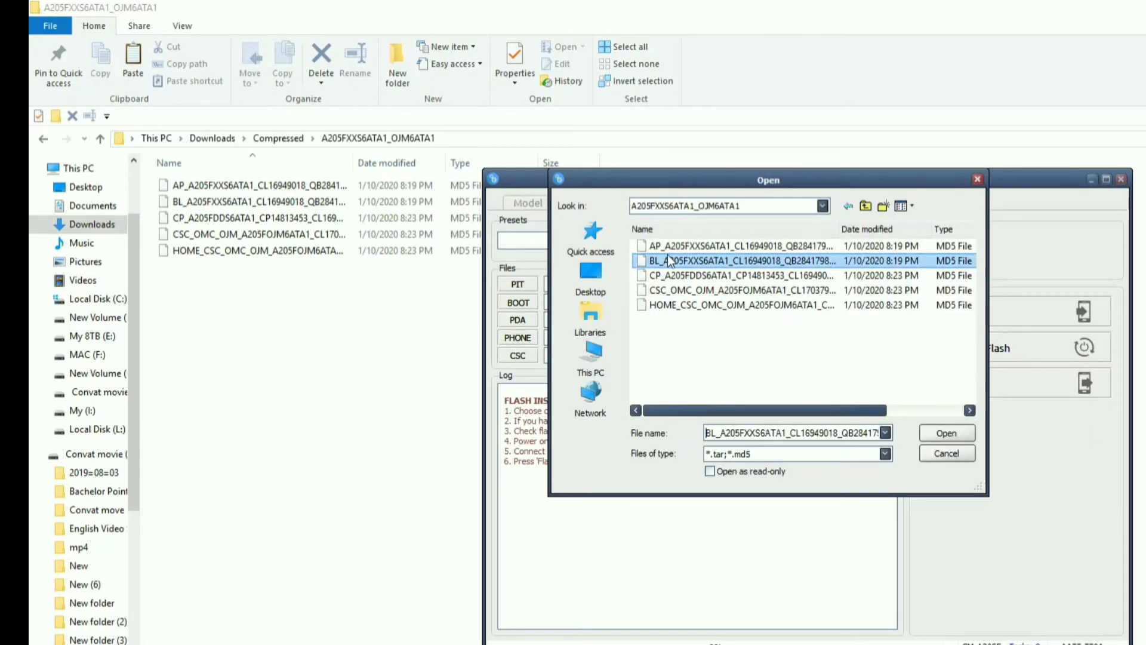
double_click(667, 257)
click(526, 317)
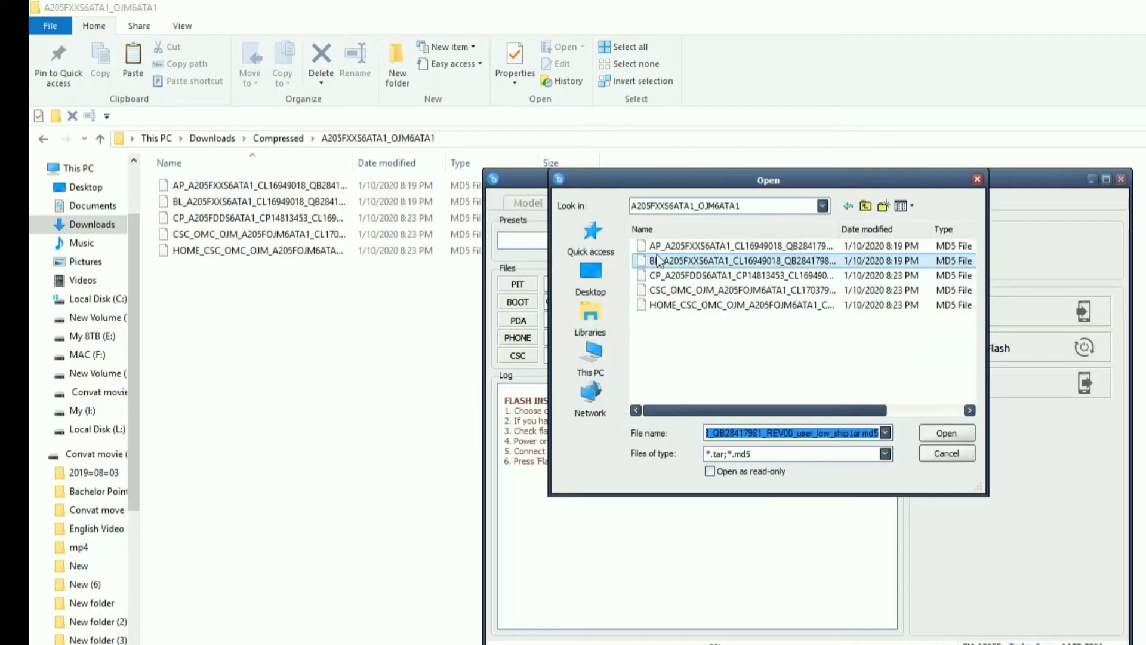
click(659, 246)
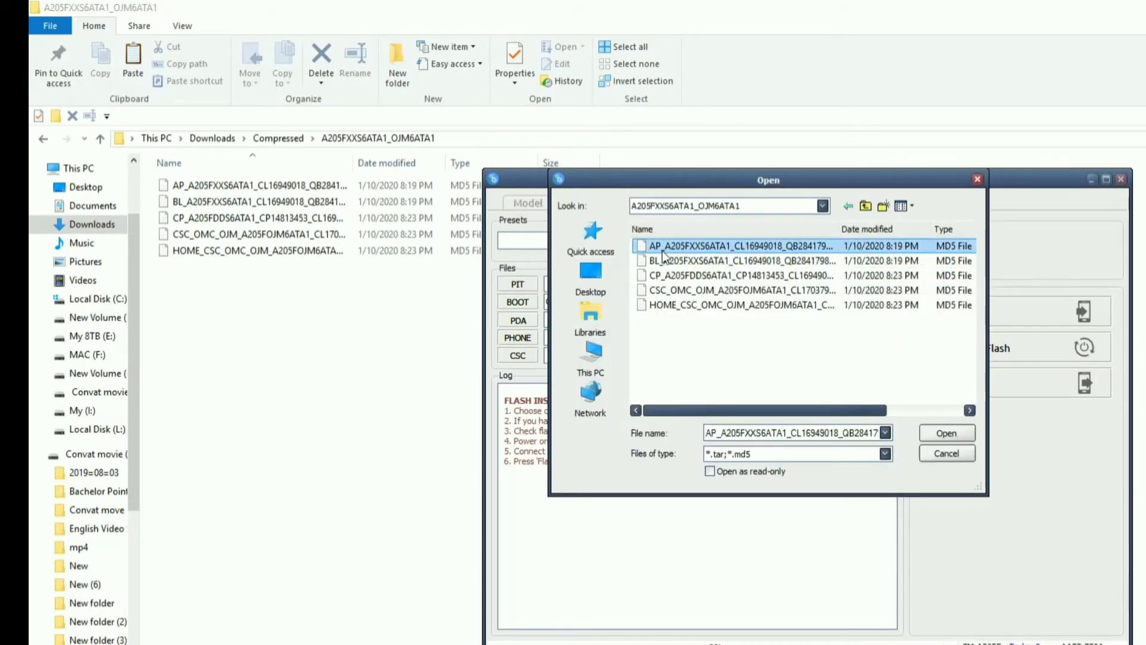
double_click(659, 245)
Load the CP_A205FDDS6ATA1 modem file from the firmware folder as the PHONE file
click(527, 341)
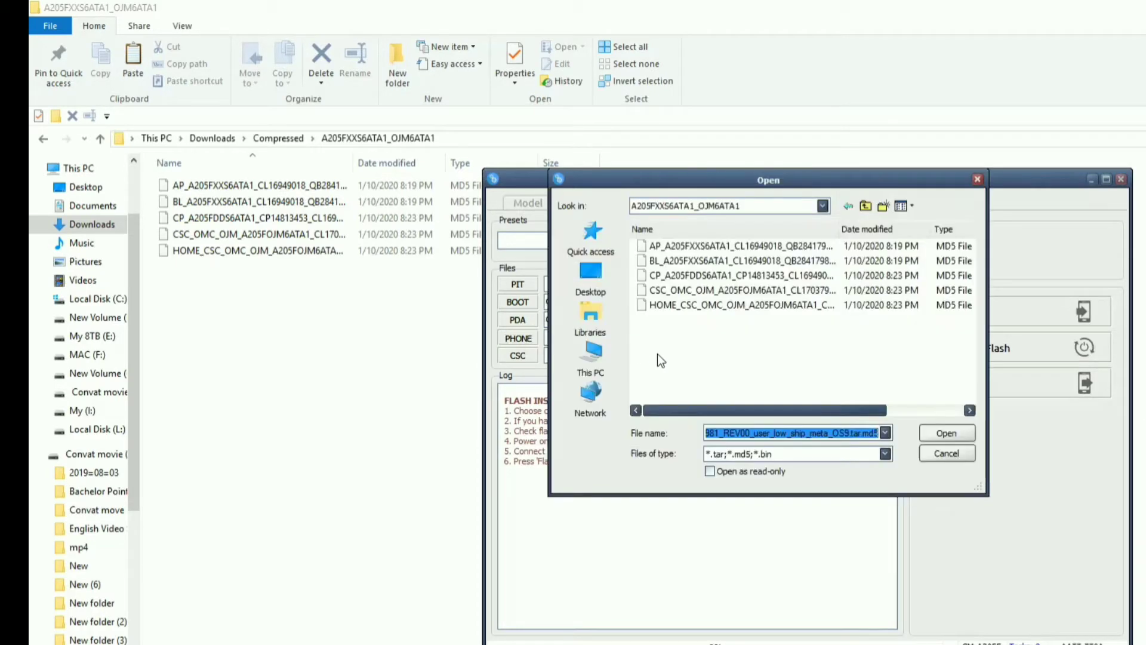
click(666, 275)
double_click(665, 275)
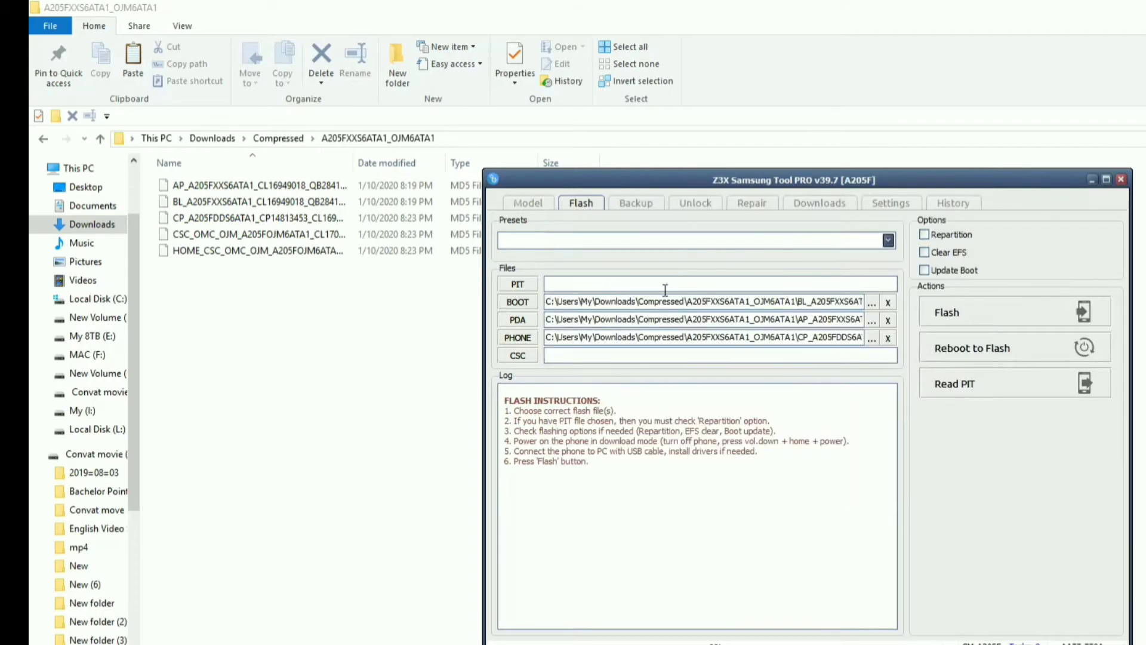
Load the CSC_OMC_OJM_A205FOJM6ATA1 file as CSC and start flashing the connected phone
click(527, 361)
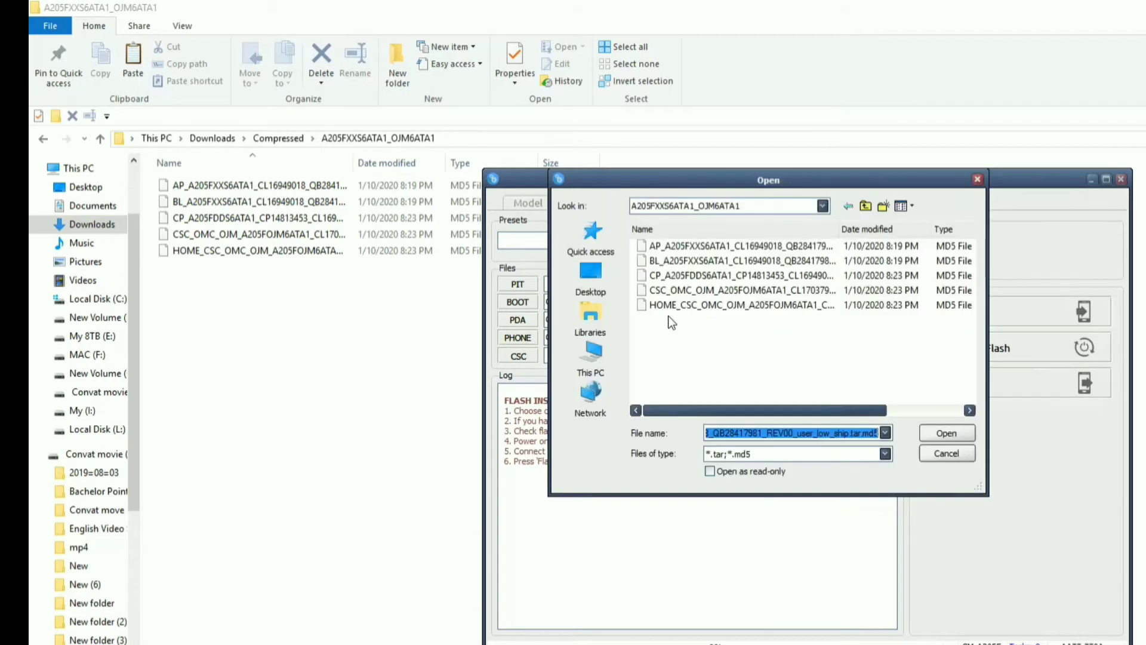
click(671, 293)
double_click(671, 292)
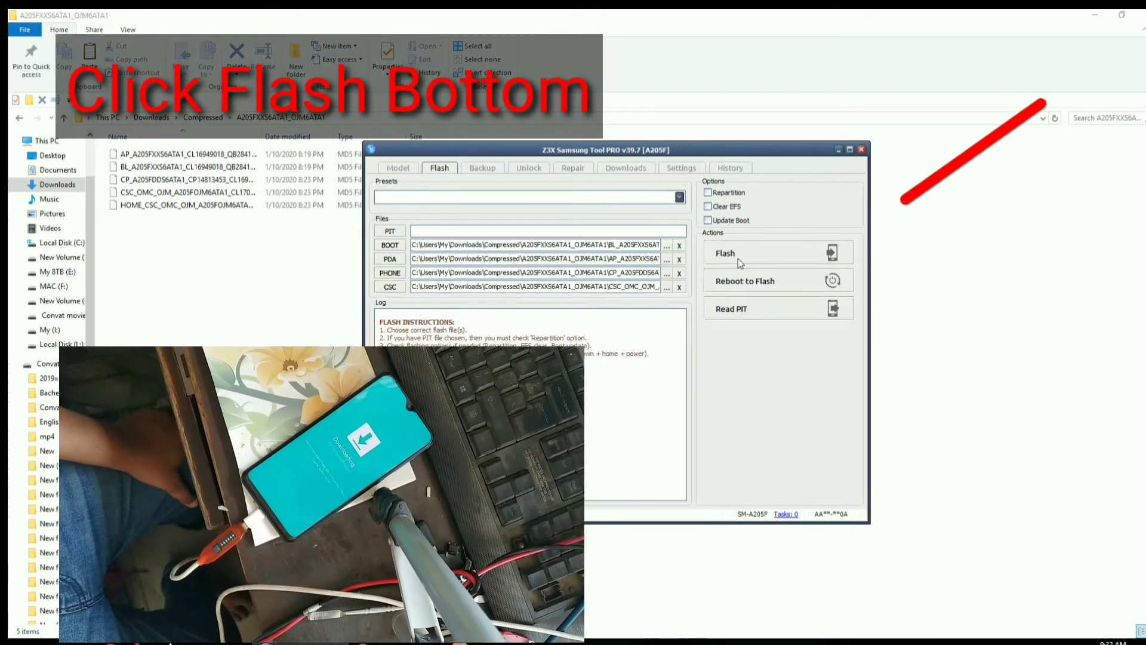
click(753, 254)
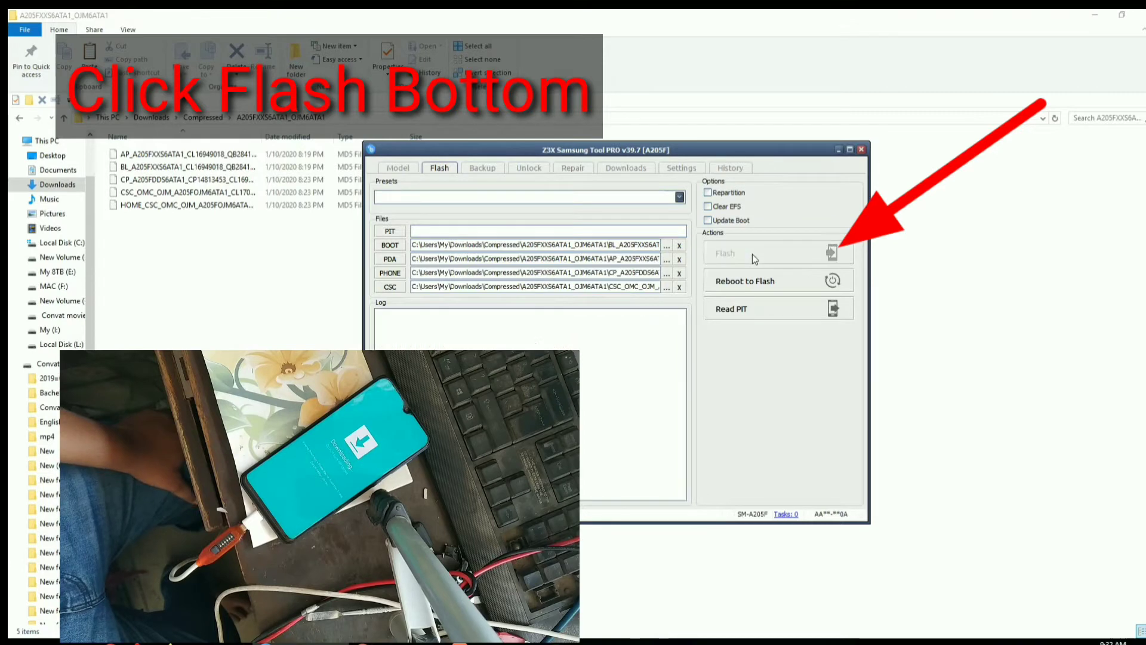